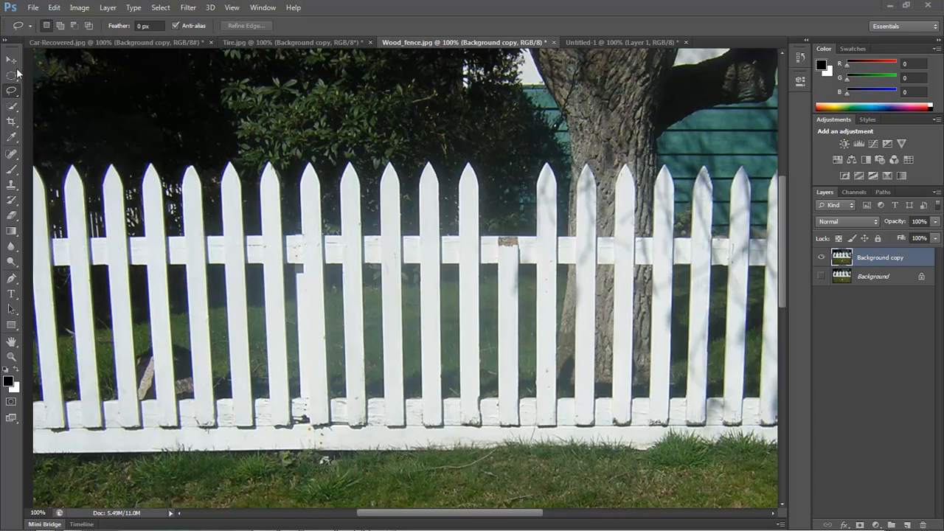
# Step: Try outlining the fourth and fifth visible pickets from the fence's left with the Lasso tool, and clear the selection
pyautogui.rightClick(17, 93)
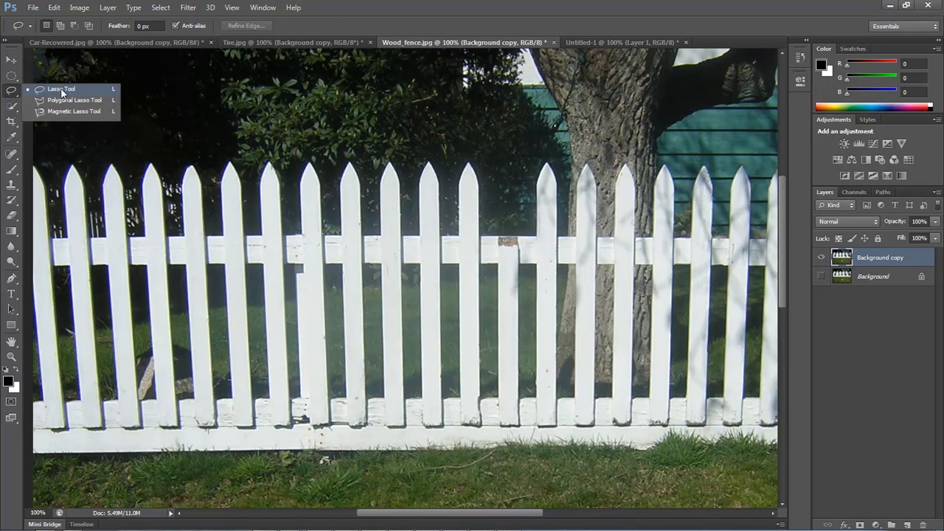
pyautogui.click(62, 90)
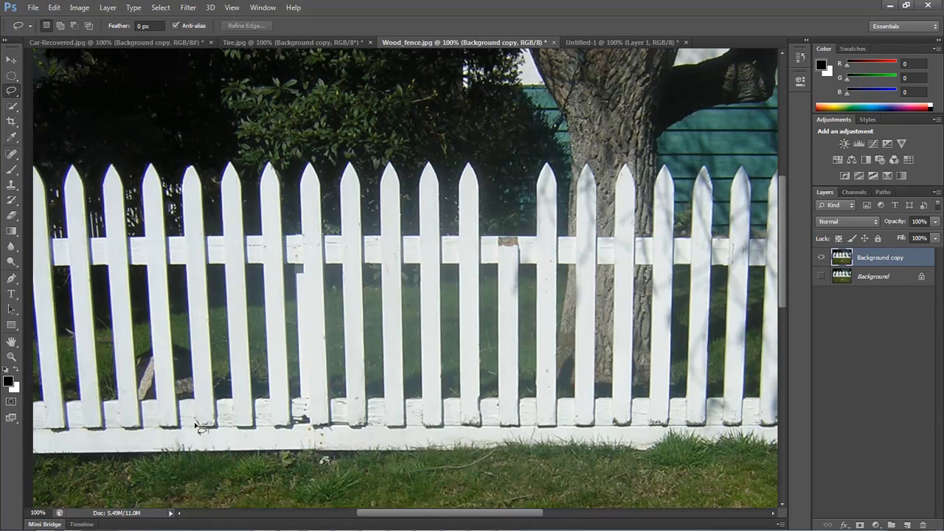
pyautogui.moveTo(158, 428)
pyautogui.mouseDown()
pyautogui.moveTo(144, 186)
pyautogui.moveTo(150, 165)
pyautogui.moveTo(175, 214)
pyautogui.moveTo(181, 429)
pyautogui.moveTo(197, 428)
pyautogui.moveTo(204, 276)
pyautogui.moveTo(183, 183)
pyautogui.moveTo(190, 168)
pyautogui.moveTo(205, 191)
pyautogui.moveTo(223, 402)
pyautogui.moveTo(217, 427)
pyautogui.moveTo(158, 428)
pyautogui.mouseUp()
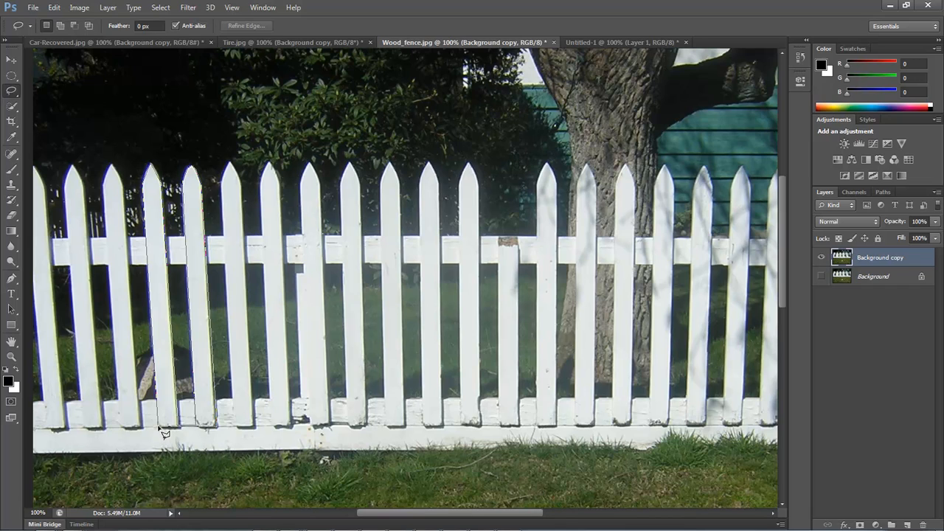
pyautogui.click(159, 428)
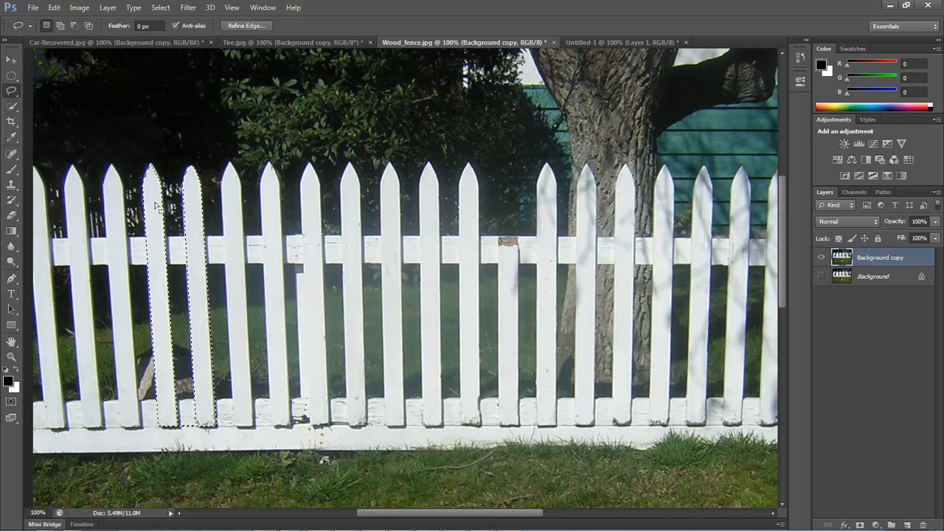
pyautogui.hotkey('ctrl', 'd')
# Step: Select the fourth and fifth visible pickets from the fence's left with the Polygonal Lasso tool, tracing their straight edges and pointed tips
pyautogui.rightClick(17, 92)
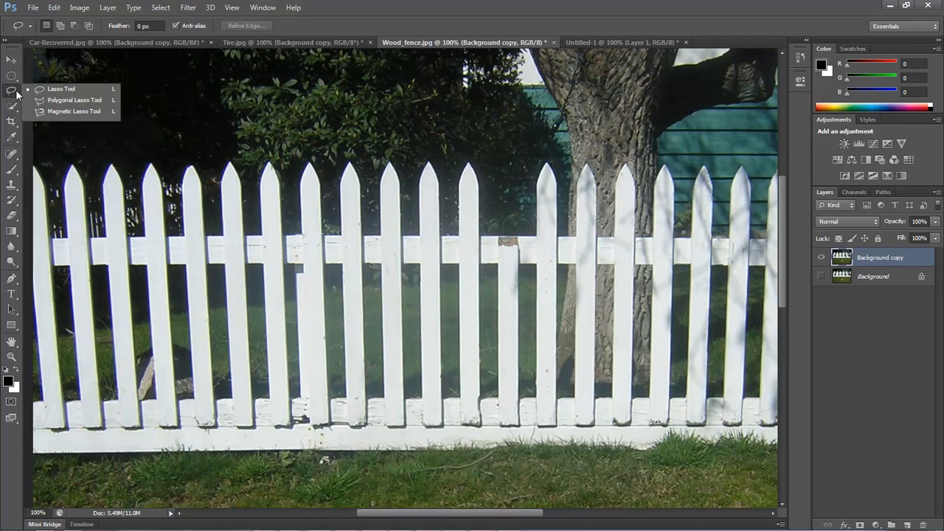
pyautogui.click(74, 101)
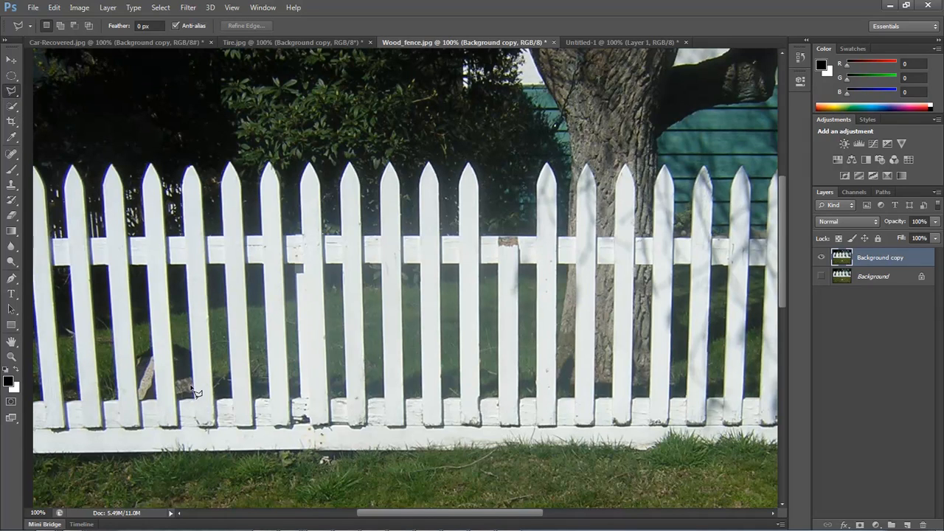
pyautogui.click(158, 425)
pyautogui.click(143, 185)
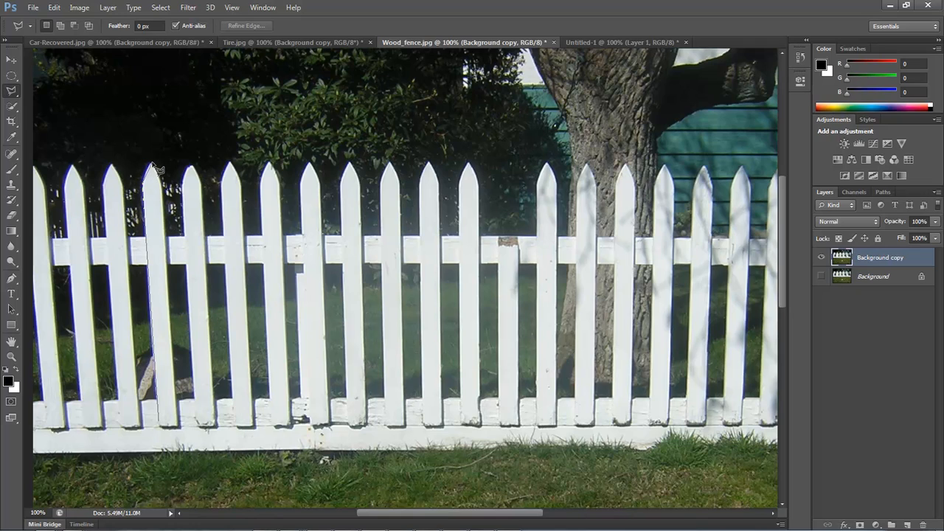
pyautogui.click(150, 164)
pyautogui.click(178, 425)
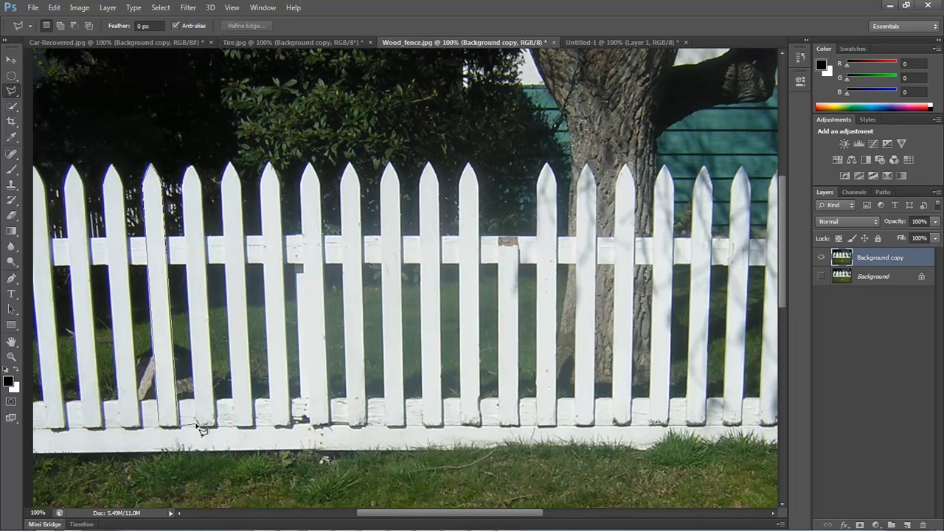
pyautogui.click(197, 426)
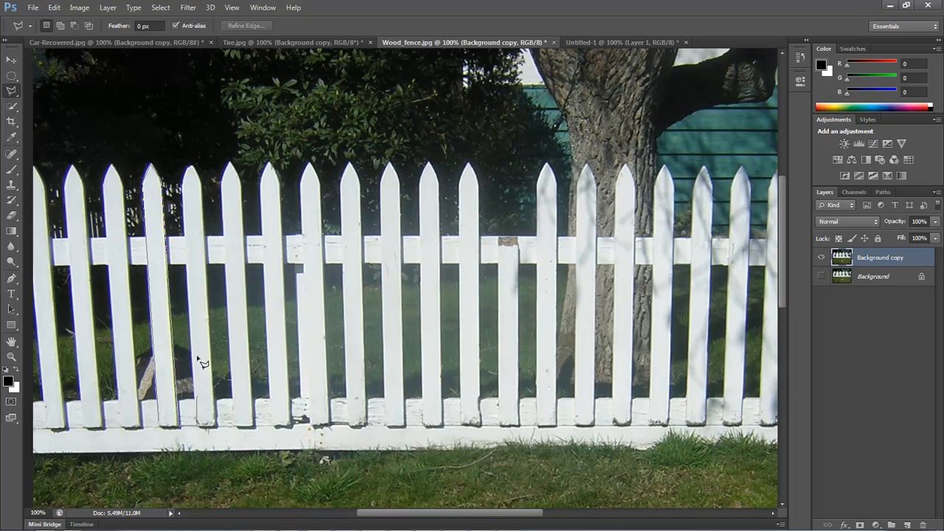
pyautogui.click(192, 167)
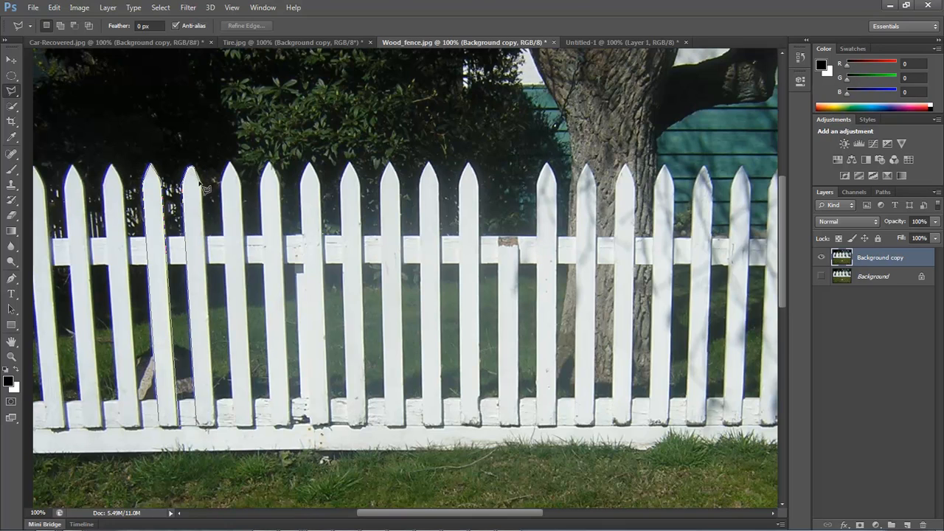
pyautogui.click(217, 427)
pyautogui.click(164, 428)
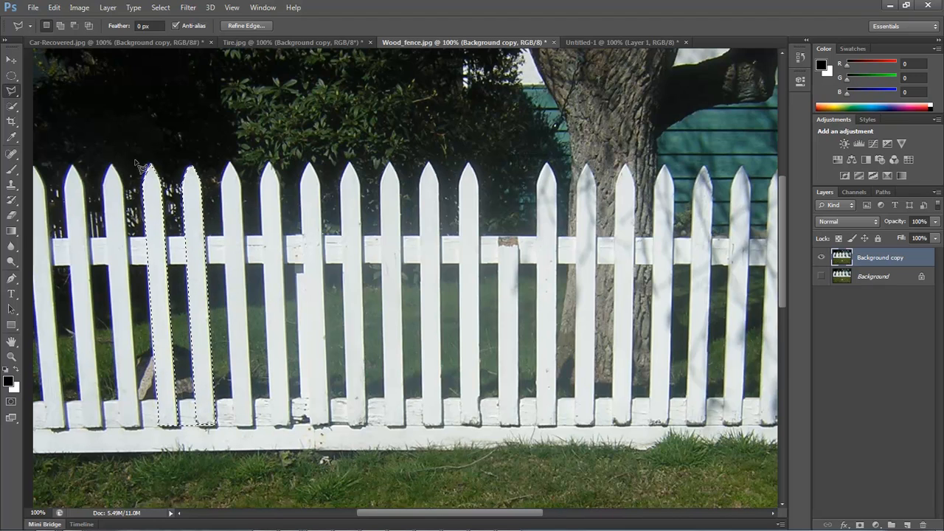
# Step: Copy the two selected pickets into a new 127 × 445 pixel document at 300 pixels/inch with a white background
pyautogui.click(34, 8)
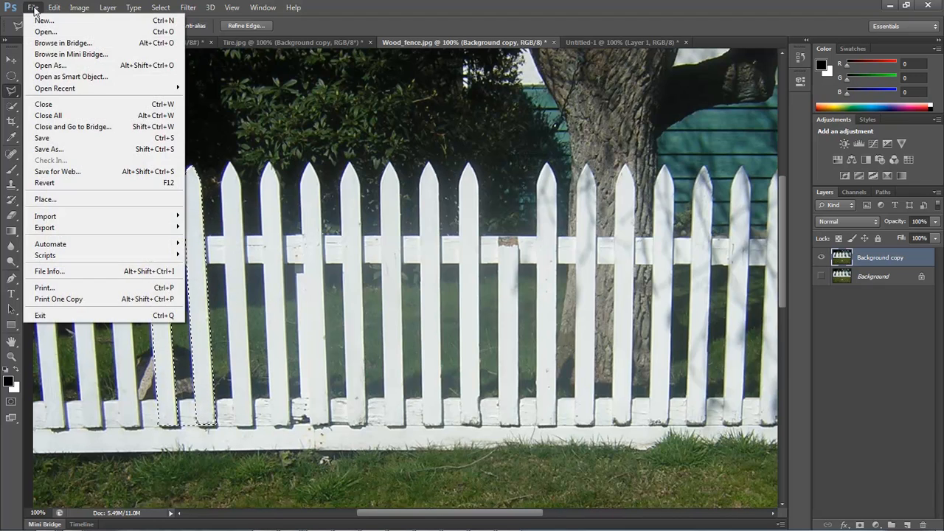
pyautogui.click(44, 20)
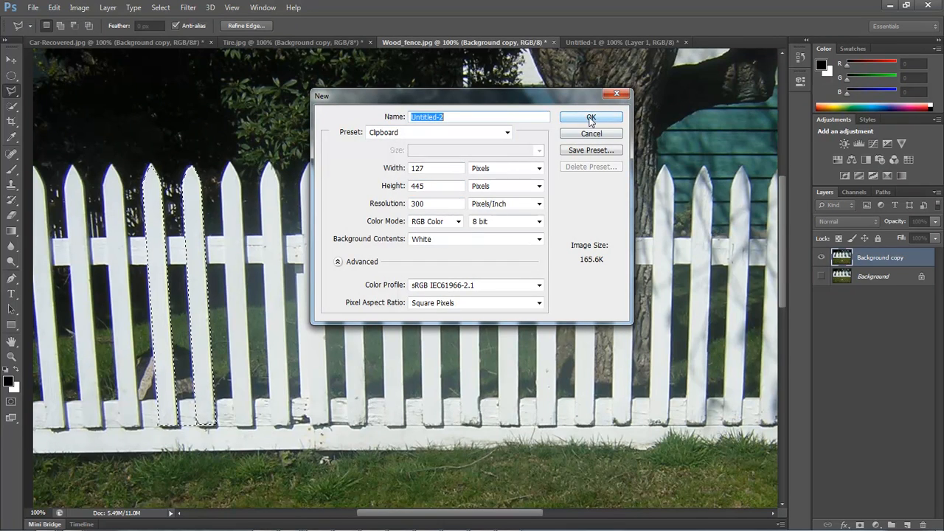
pyautogui.click(591, 118)
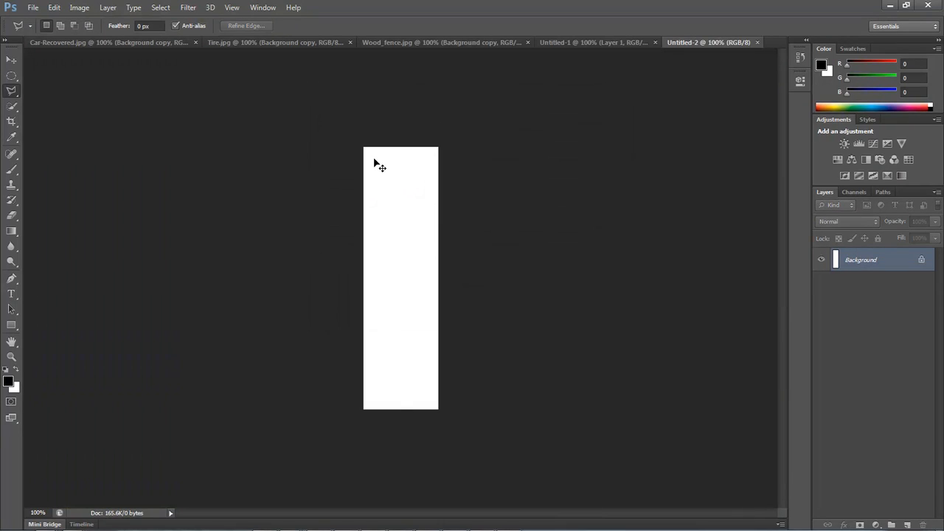
pyautogui.hotkey('ctrl', 'v')
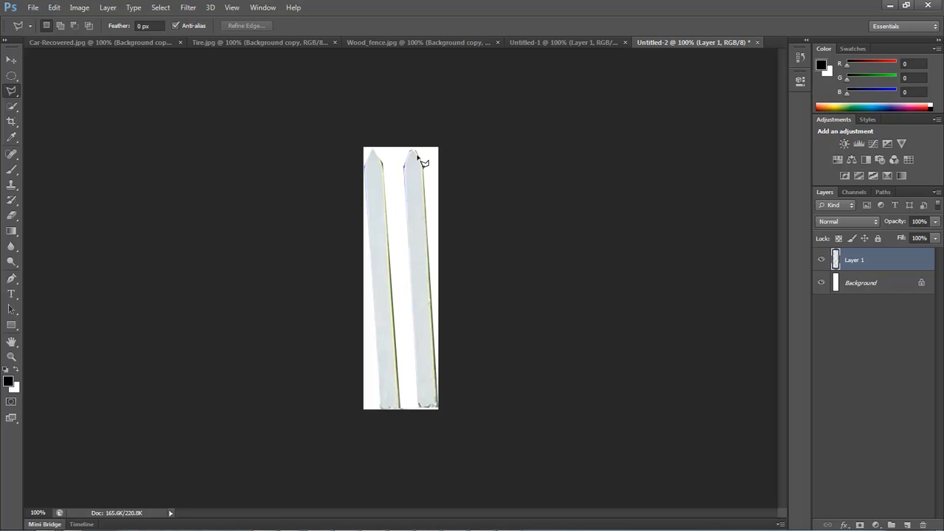
# Step: Return to Wood_fence.jpg and add the picket just right of the selected pair to the polygonal selection
pyautogui.click(418, 45)
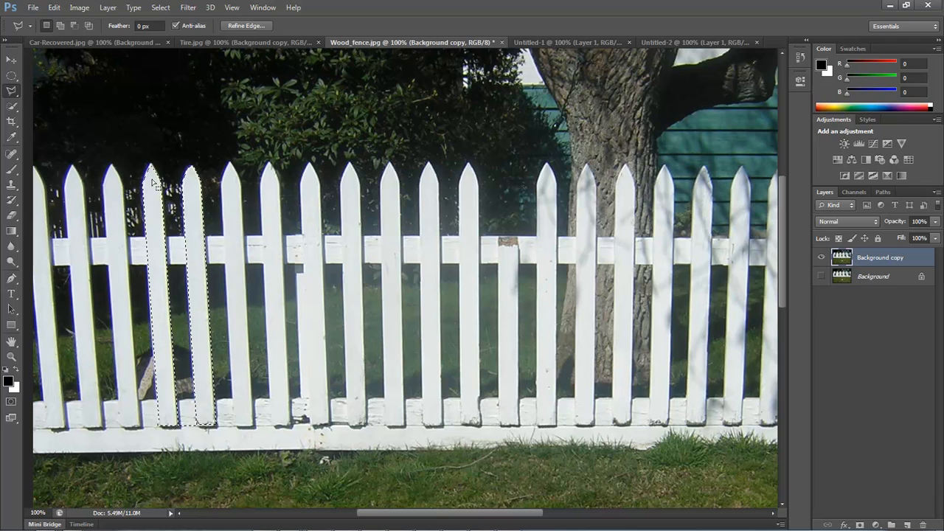
pyautogui.hotkey('ctrl', 'd')
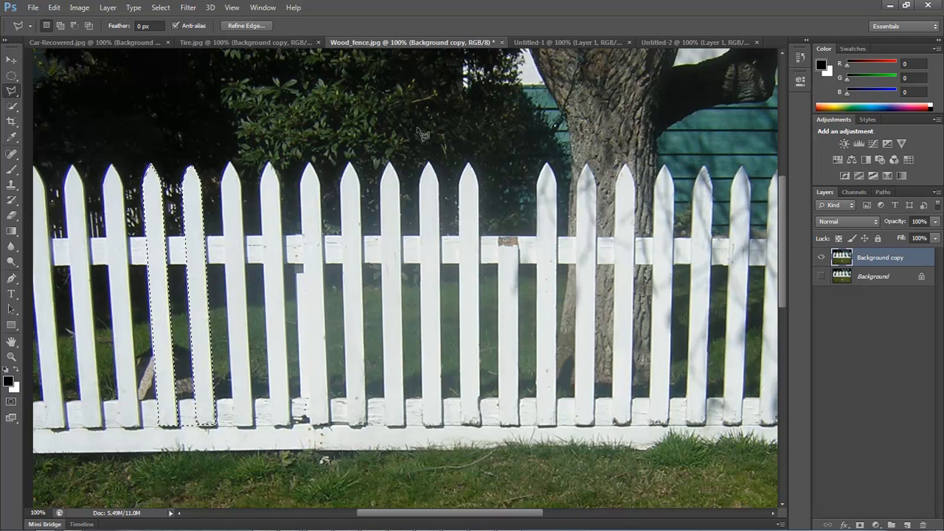
pyautogui.scroll(-2, 417, 127)
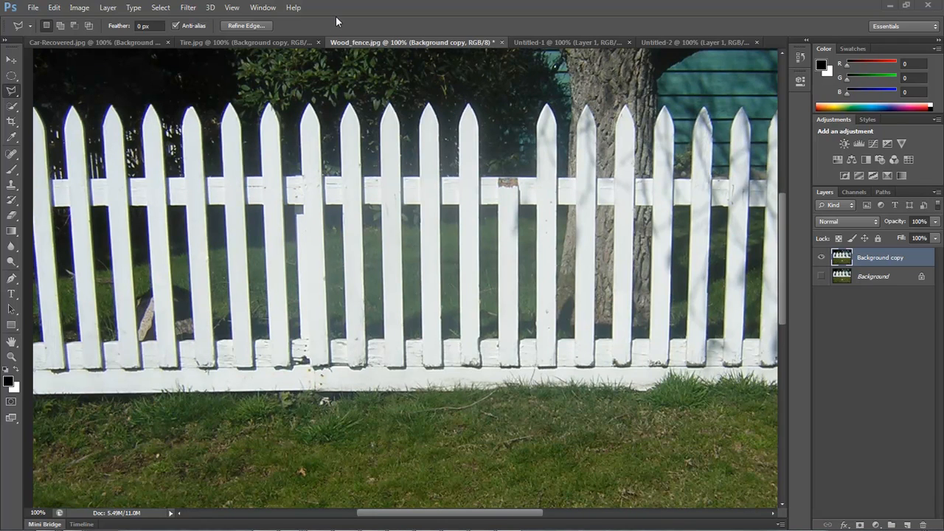
pyautogui.click(189, 180)
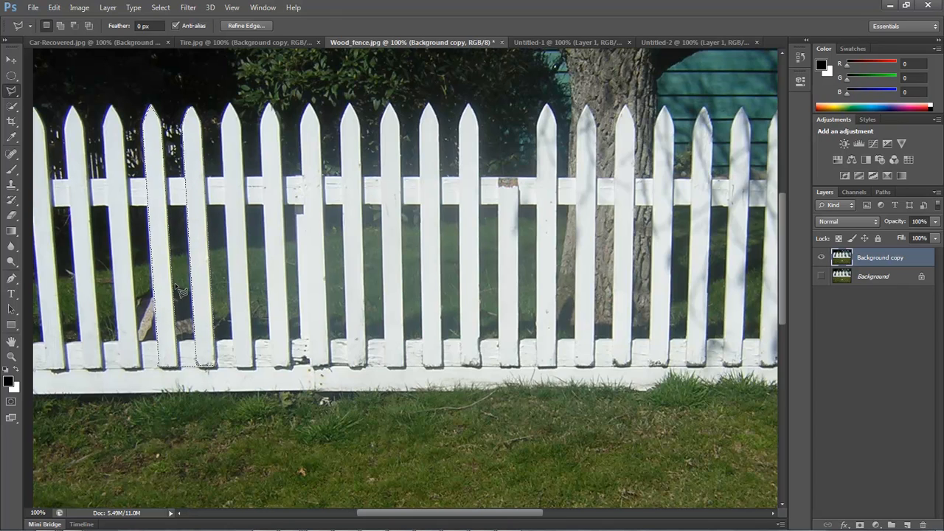
pyautogui.click(216, 352)
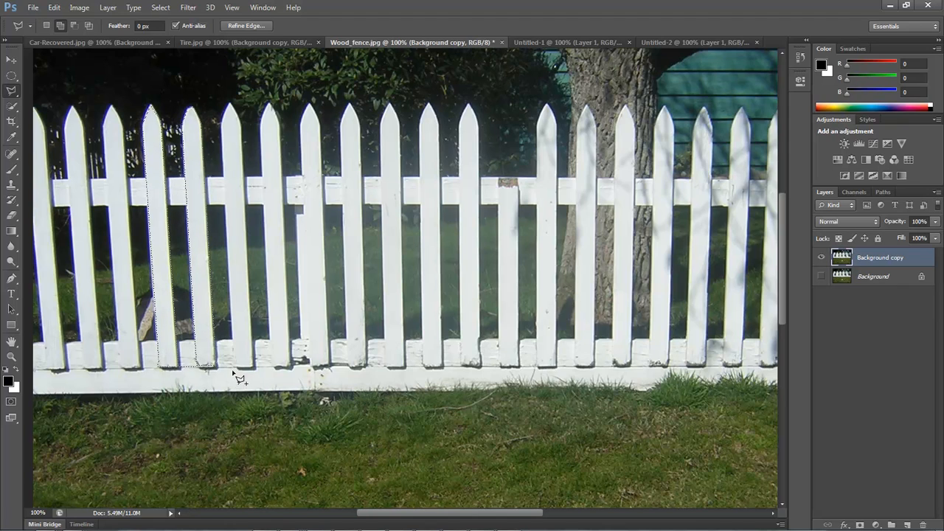
pyautogui.press('shift')
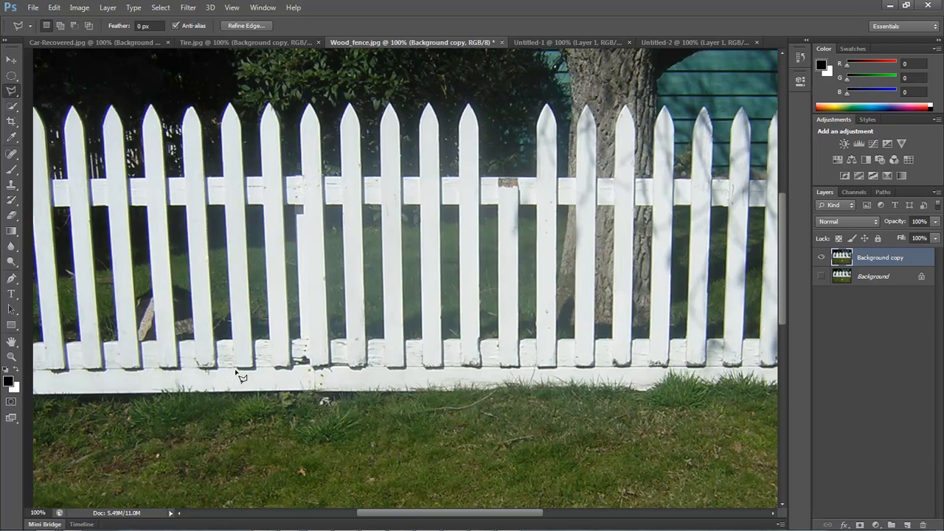
pyautogui.press('shift')
pyautogui.press('shift')
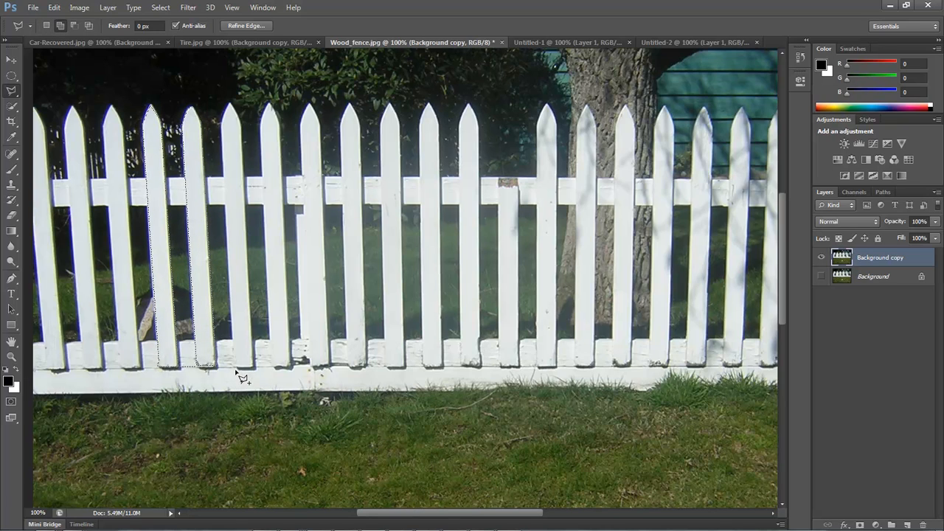
pyautogui.press('shift')
pyautogui.press('shift')
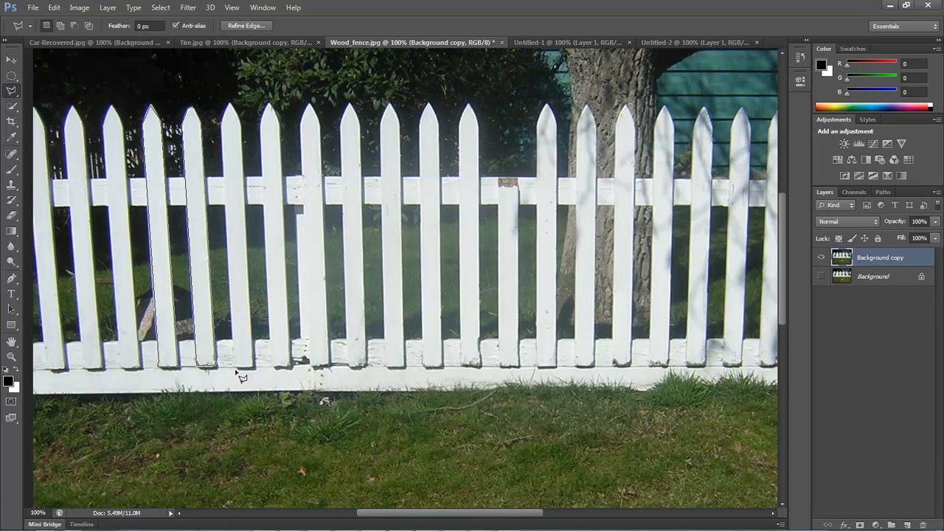
pyautogui.press('shift')
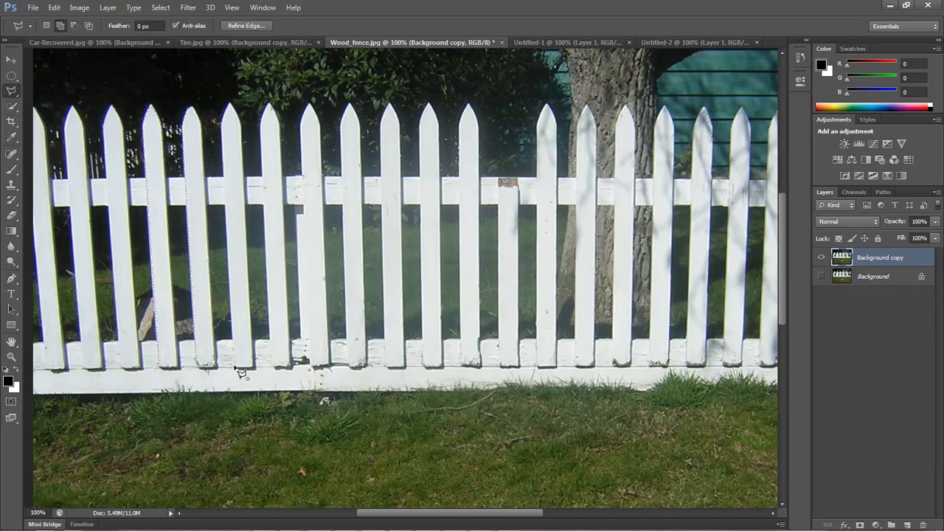
pyautogui.click(232, 105)
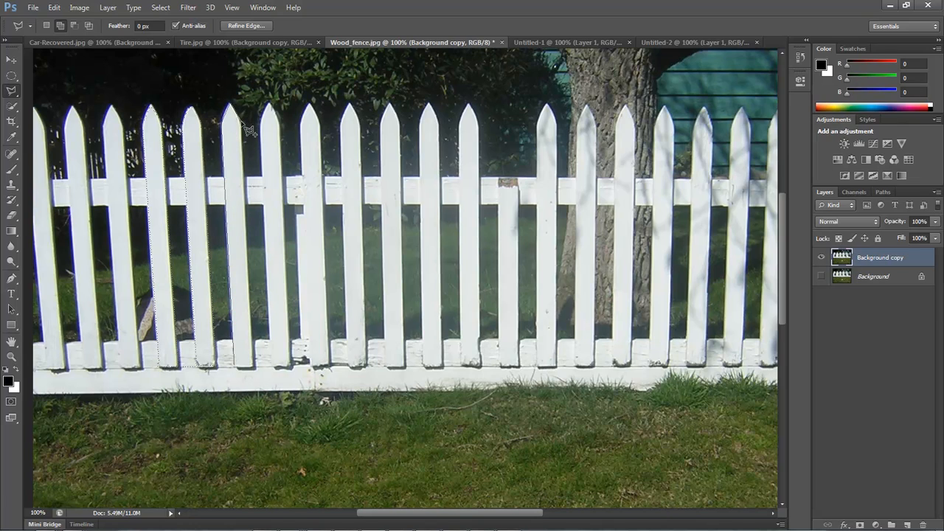
pyautogui.click(238, 369)
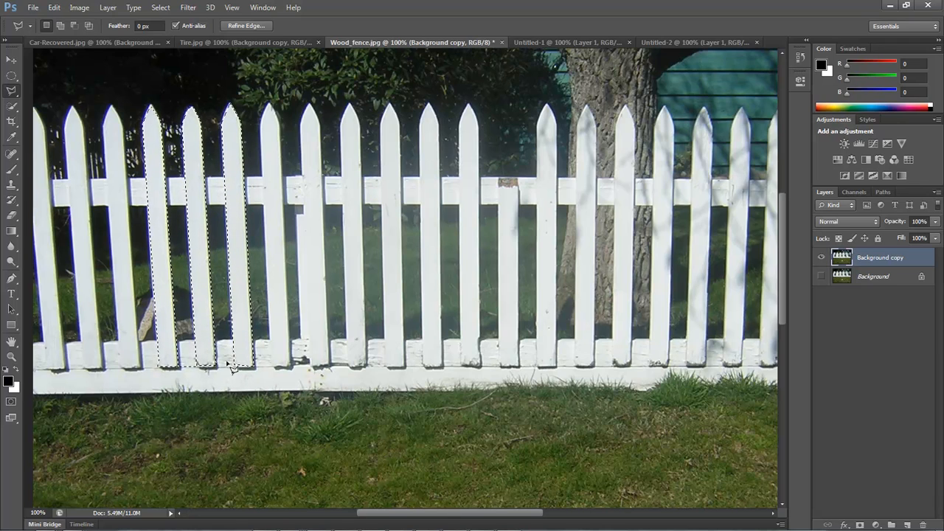
# Step: Add the next two pickets right of the three selected ones to the selection with the Polygonal Lasso tool
pyautogui.click(272, 358)
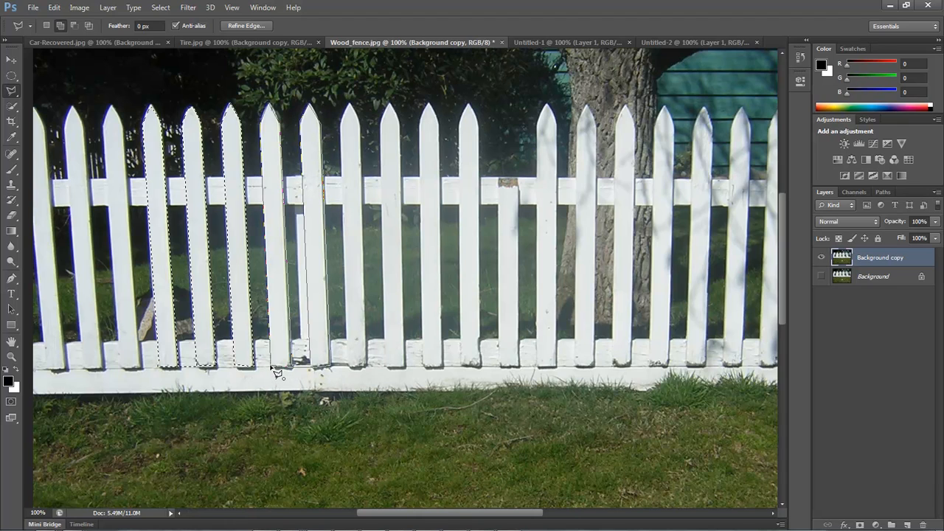
pyautogui.click(276, 373)
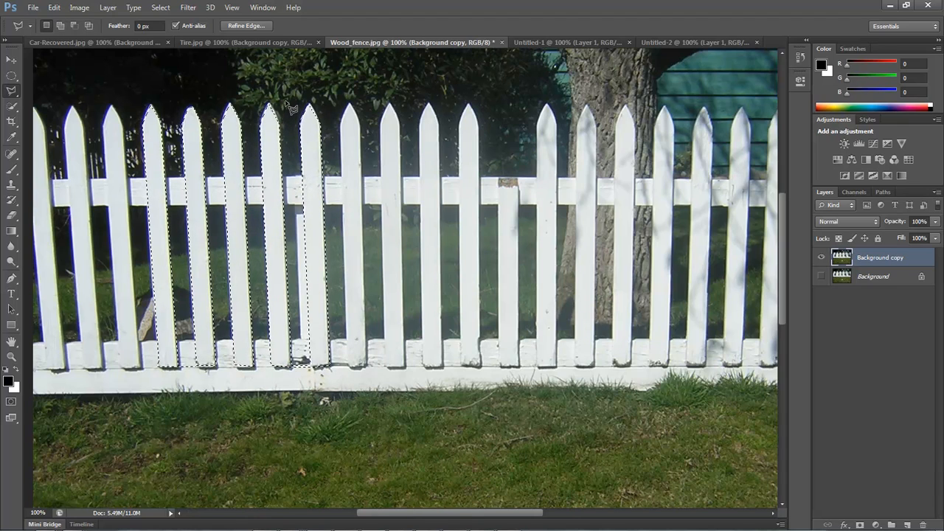